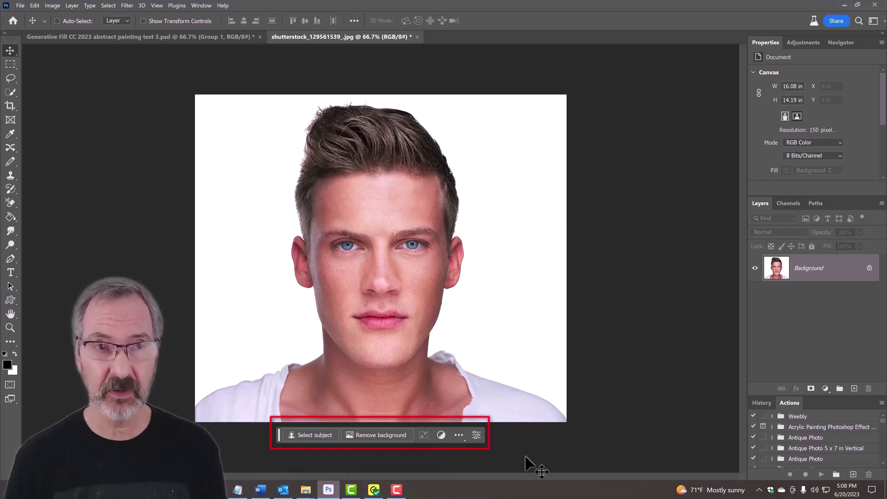
Show the Contextual Task Bar, select the man as subject, and preview it in Quick Mask.
click(201, 5)
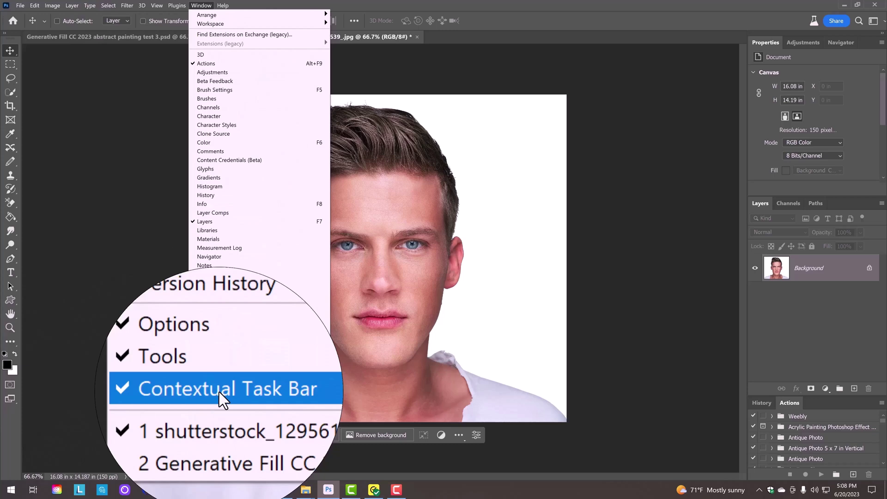
click(205, 444)
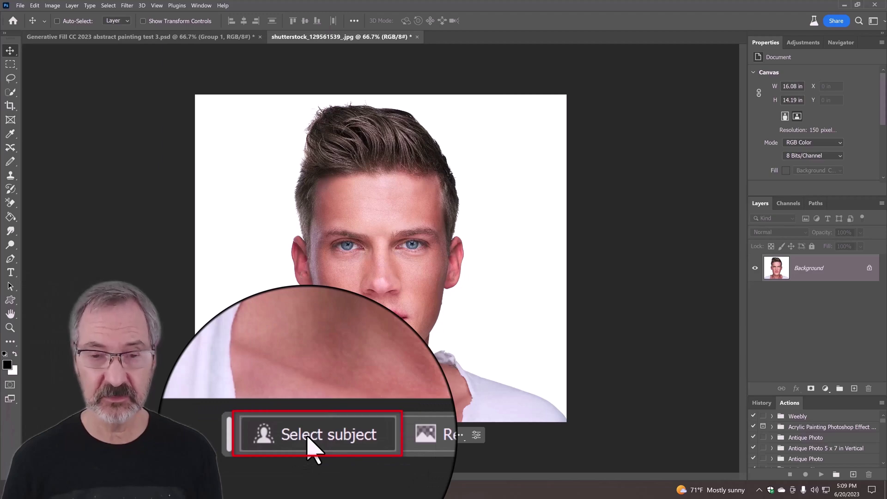
click(310, 435)
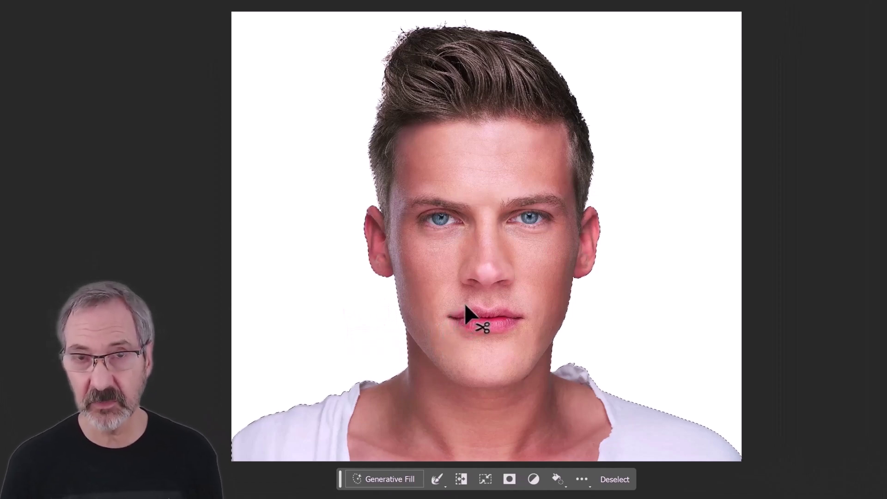
key(q)
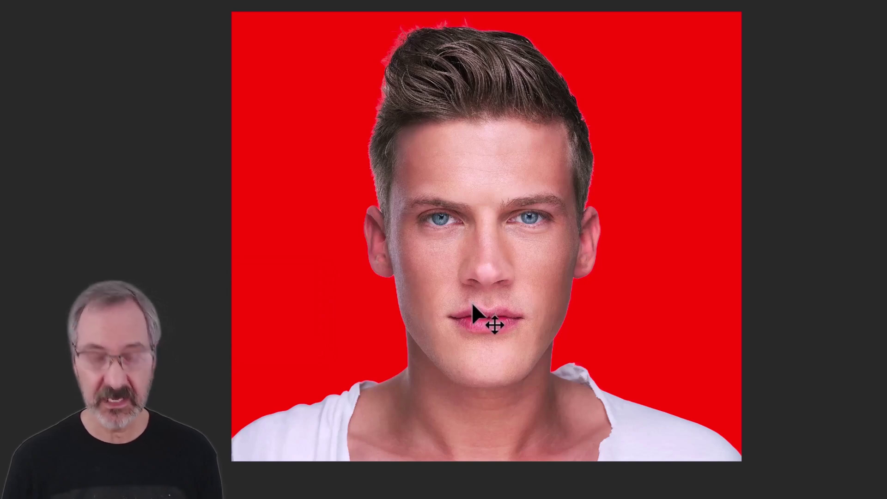
Exit Quick Mask, switch to the Quick Selection Tool, and contract the selection by 10 pixels.
key(q)
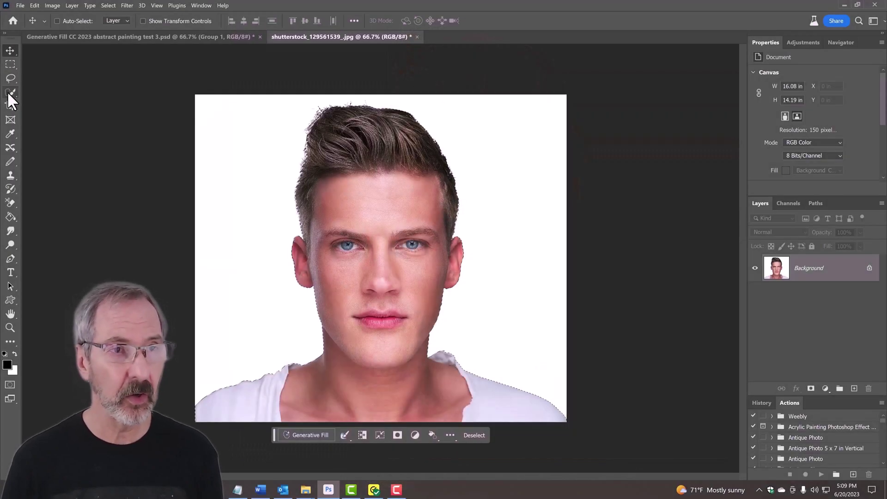
click(10, 92)
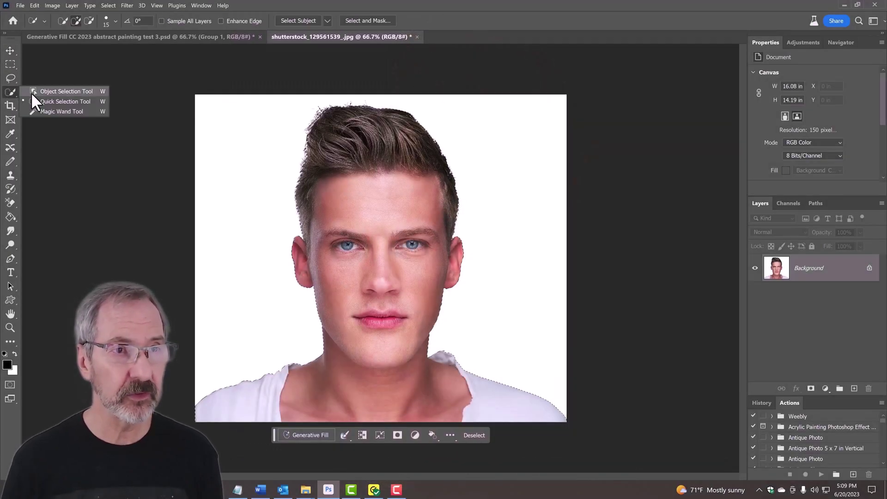
click(60, 98)
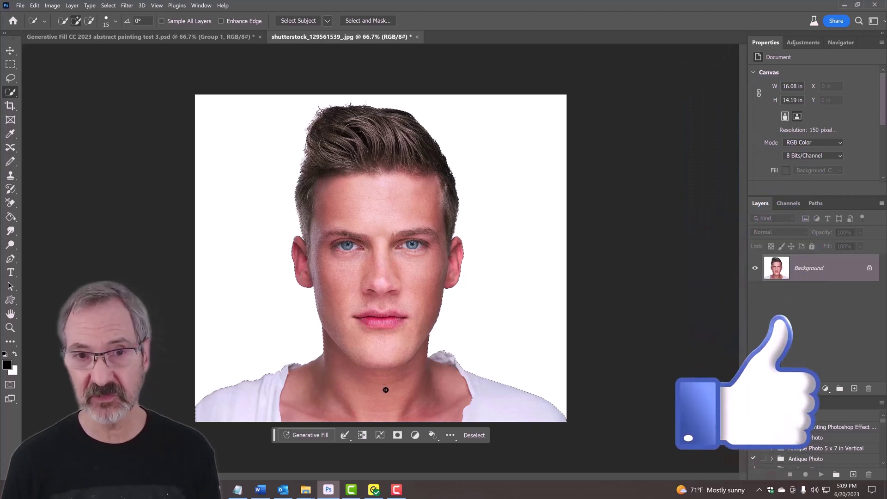
click(108, 6)
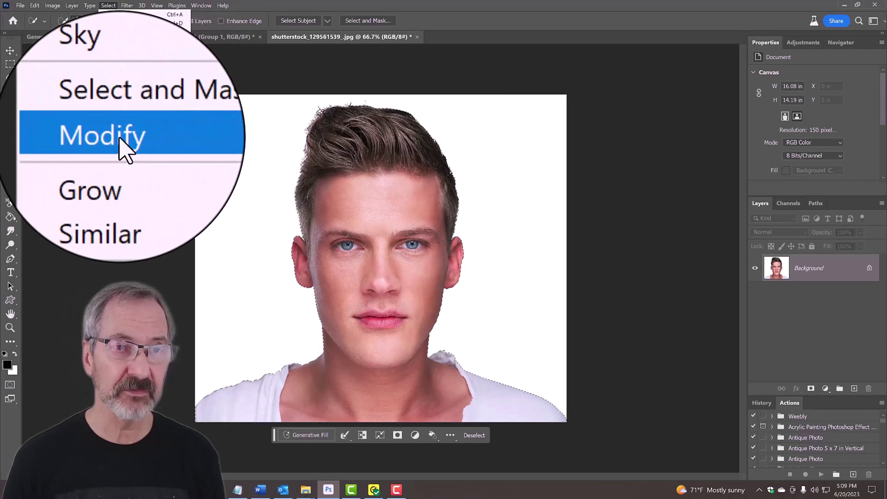
mouse_move(158, 143)
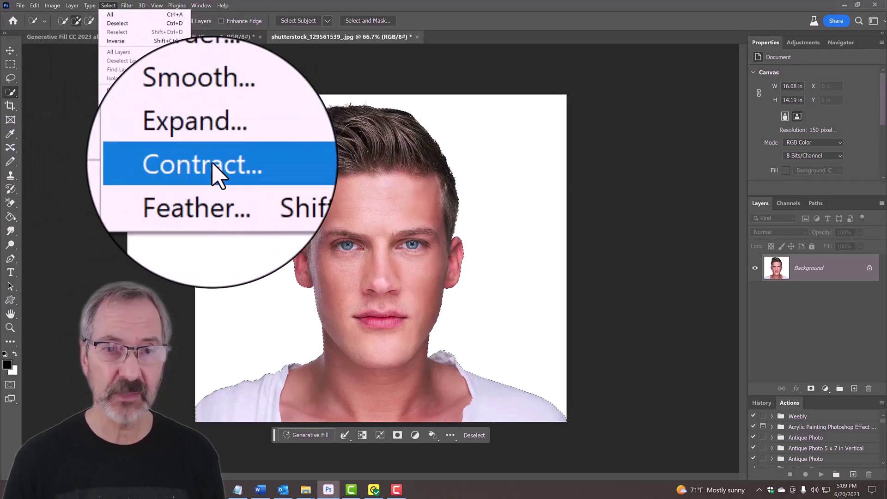
click(210, 162)
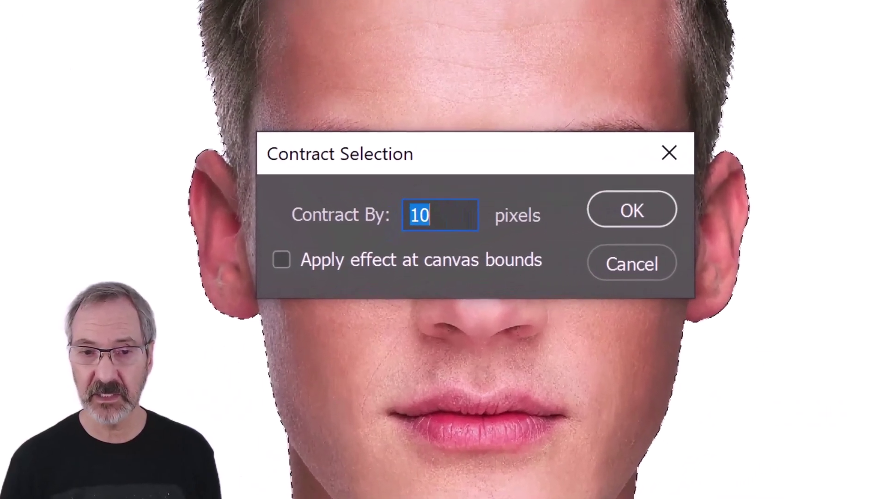
click(628, 210)
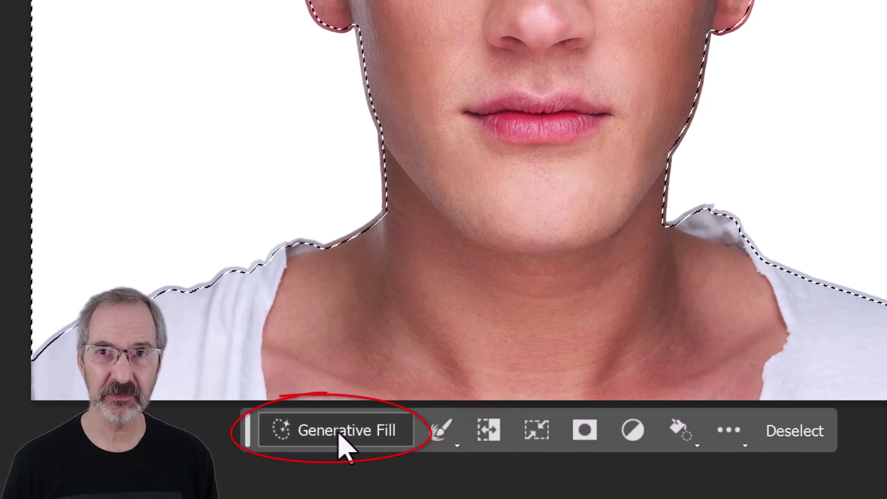
Run Generative Fill with the prompt 'a photo of a beach with tropical trees'.
click(341, 434)
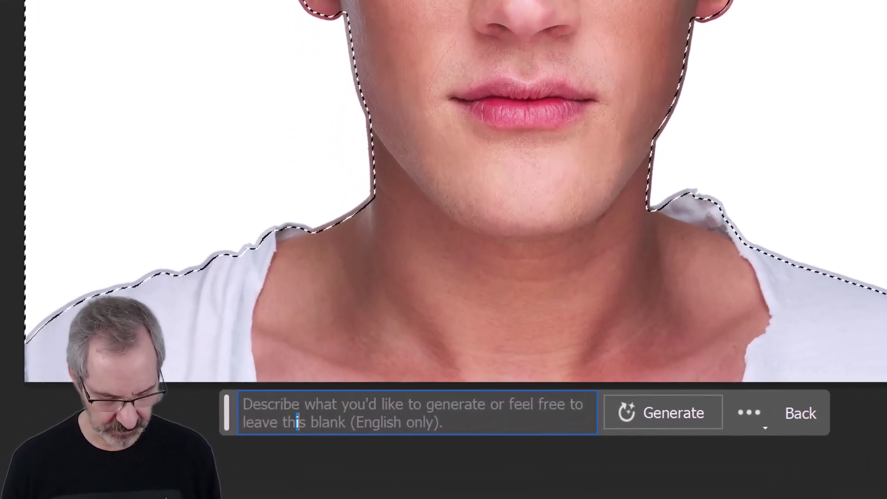
text(a photo of a)
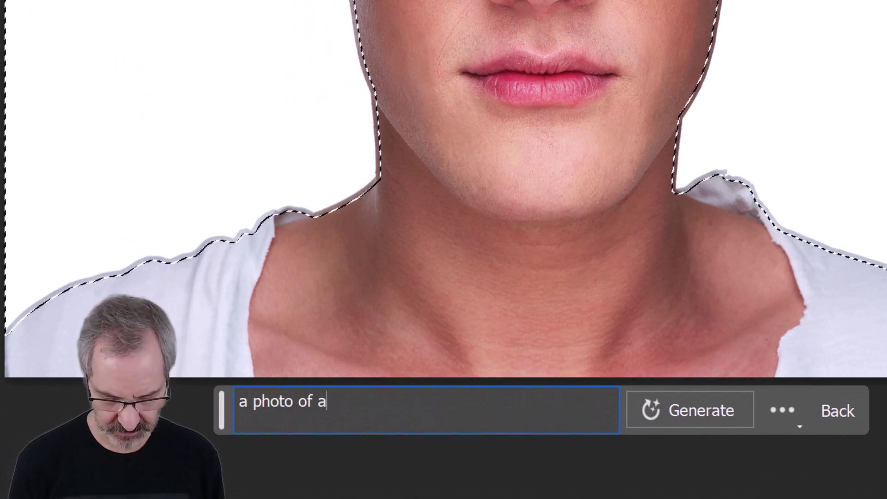
text( beach with tropical )
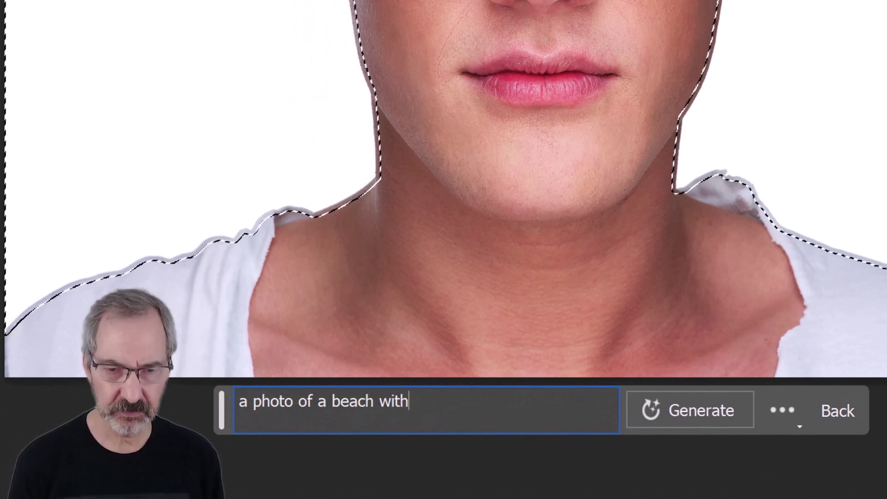
text(trees)
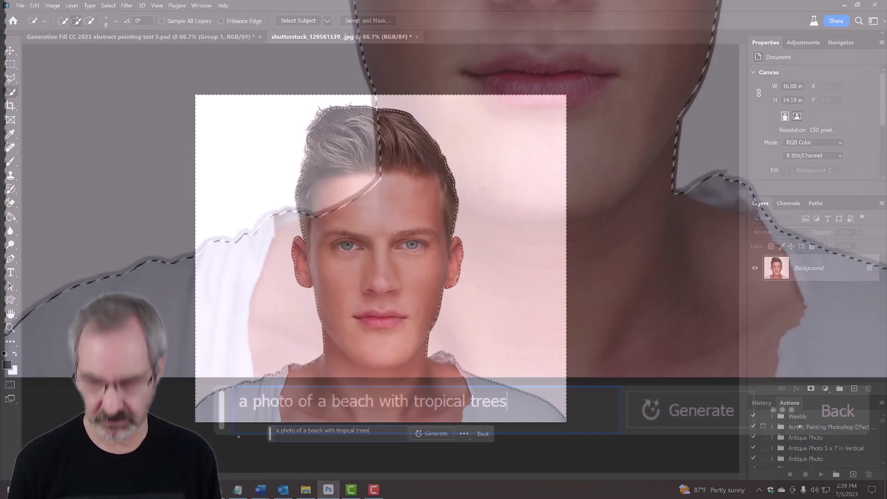
key(Return)
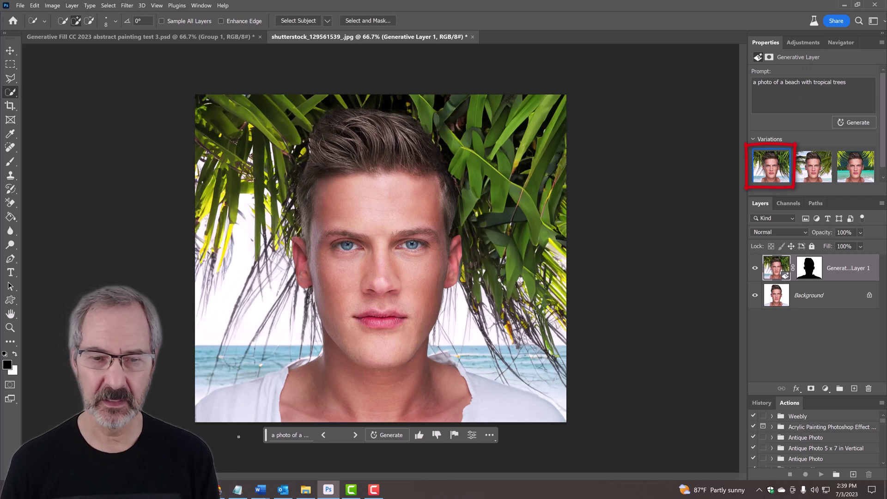
Choose the palm-frond beach variation and switch to the Channels panel.
click(355, 434)
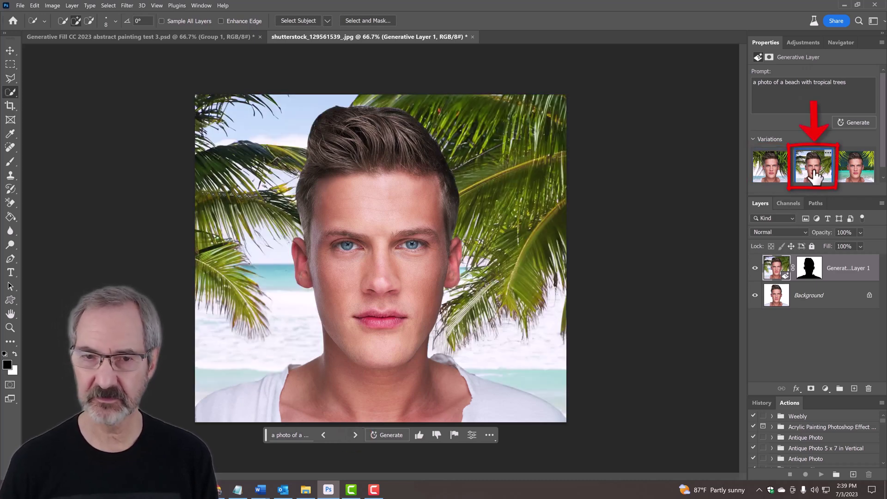
click(357, 435)
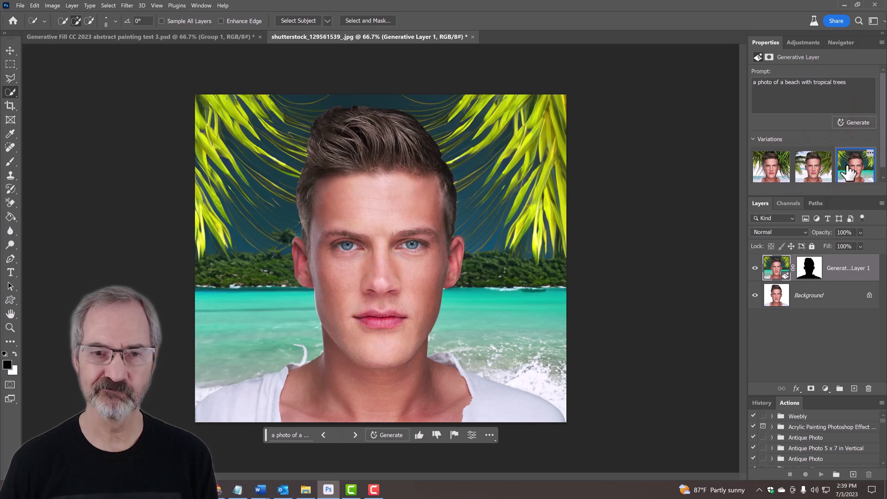
click(811, 175)
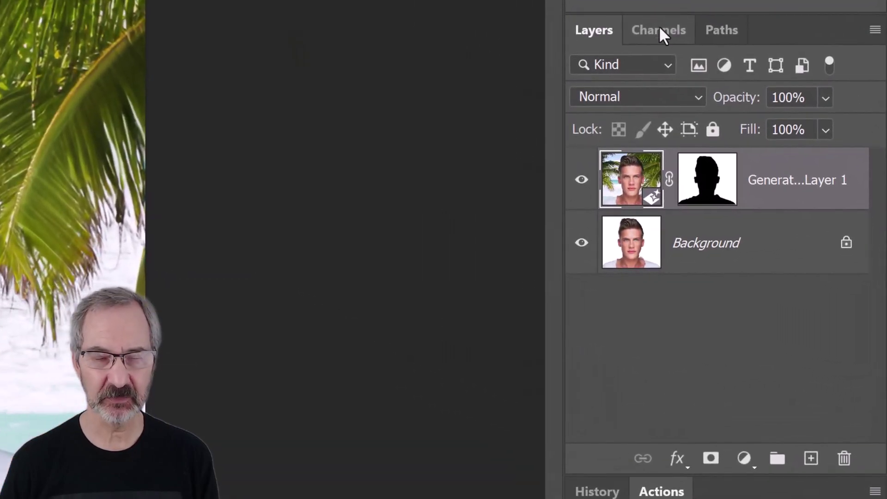
click(659, 29)
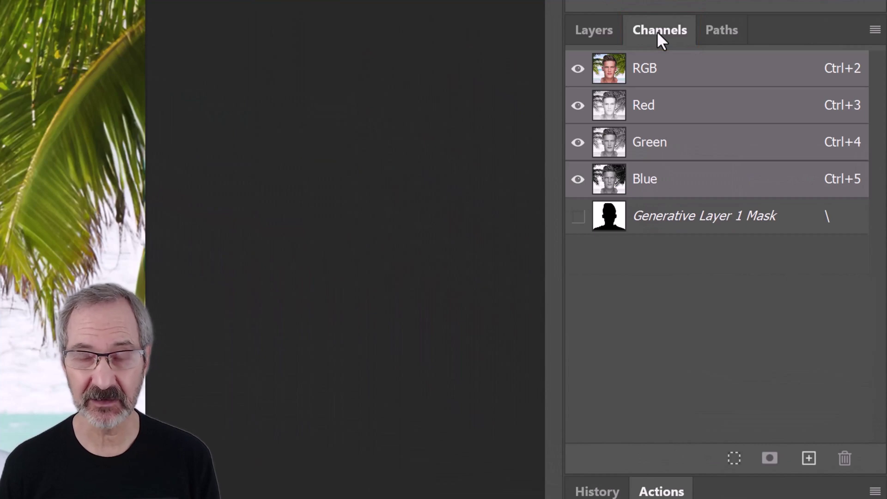
Create a visible Alpha 1 channel and fill it with a 70% brightness grey.
click(808, 459)
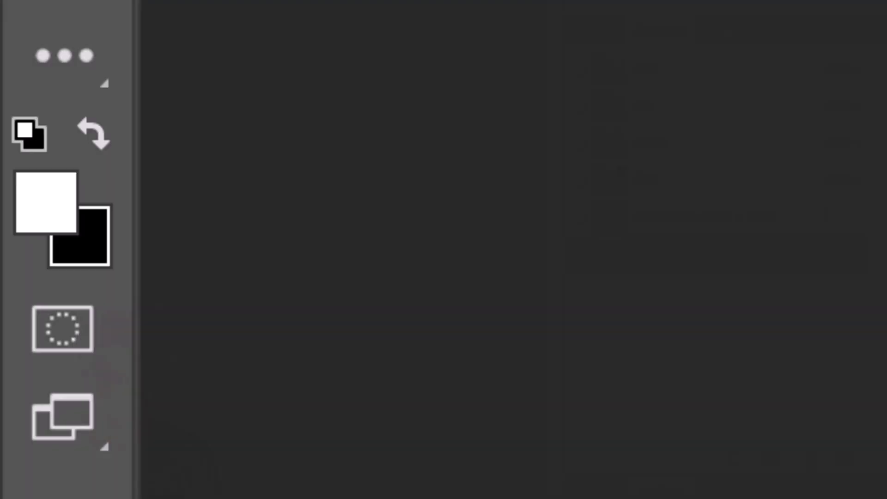
key(d)
click(52, 201)
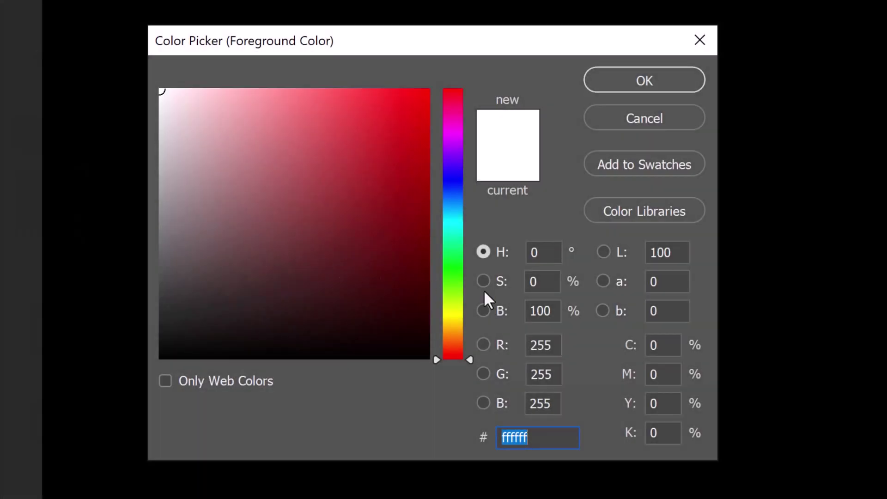
double_click(523, 308)
text(70)
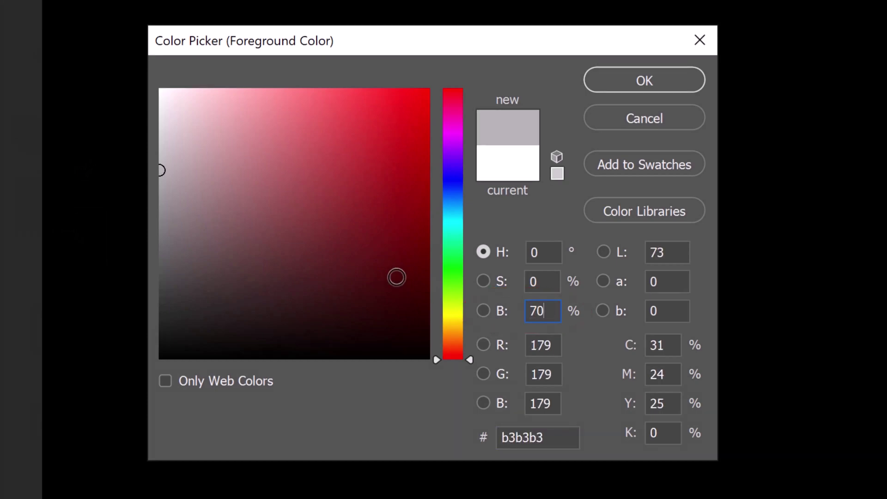
key(Return)
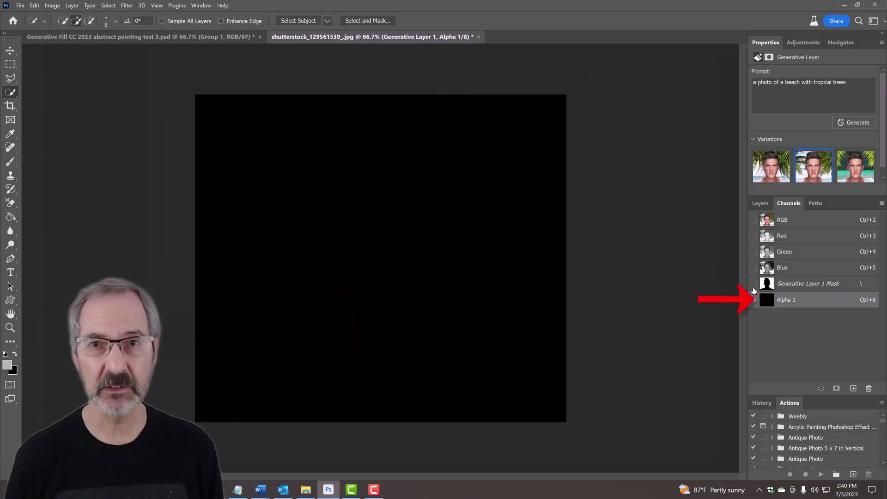
click(753, 299)
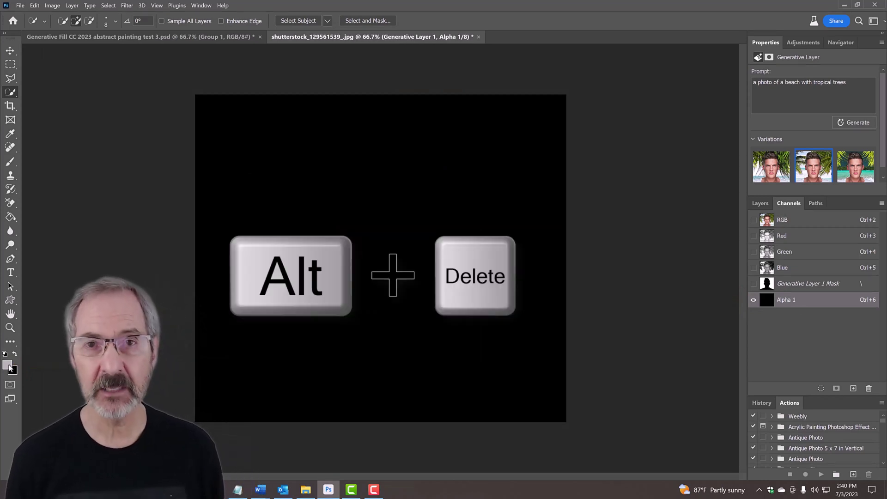
key(alt+Delete)
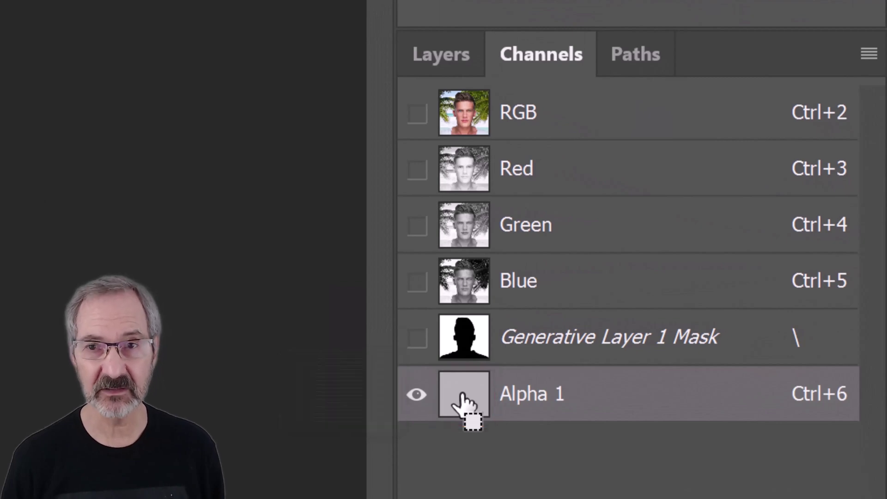
Return to the RGB composite in Layers and run Generative Fill with the prompt 'oil painting'.
click(464, 111)
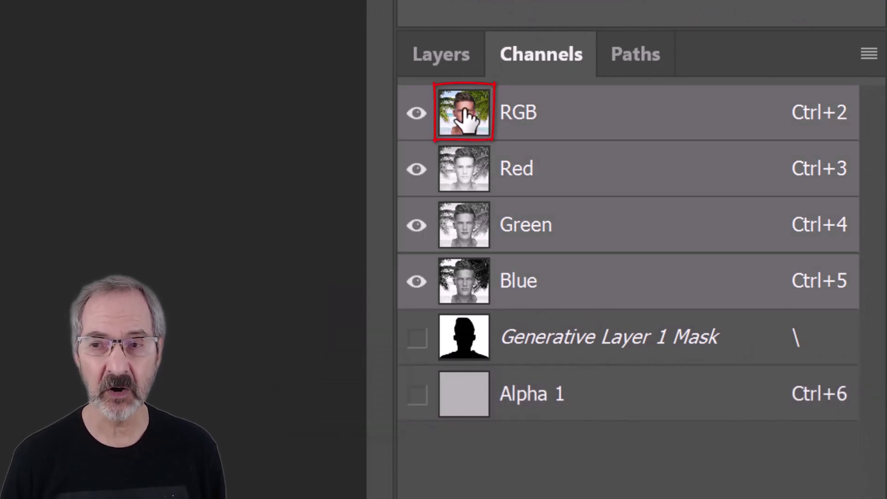
click(437, 56)
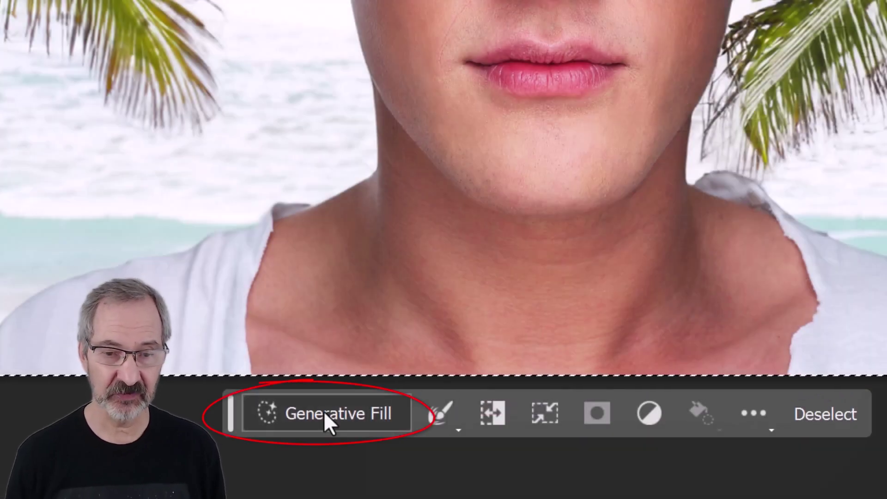
click(324, 411)
text(oil painting)
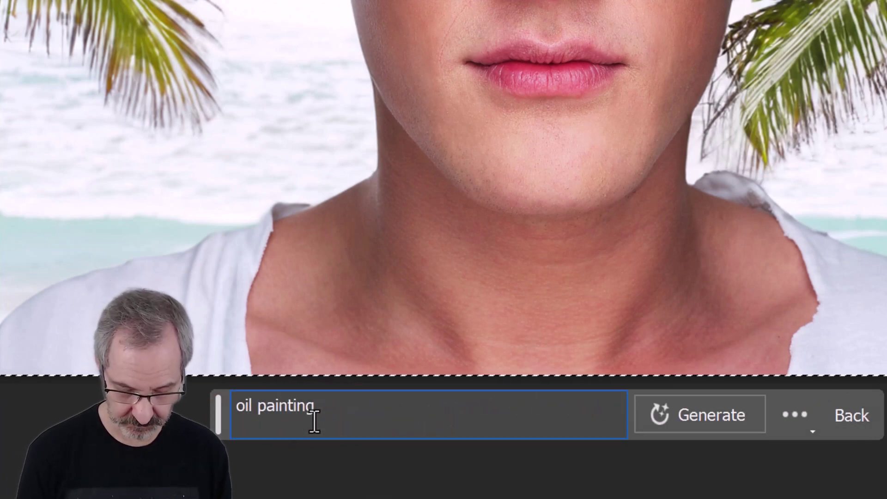
key(Return)
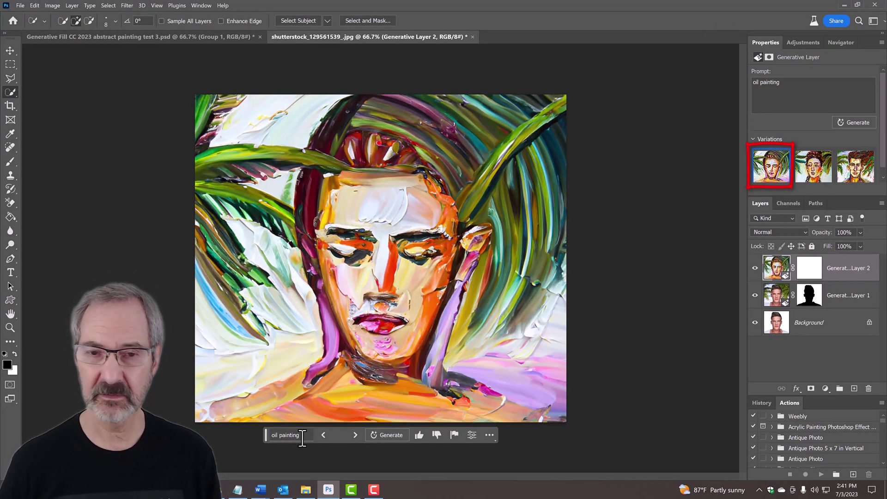
Preview the second and third oil-painting variations, then settle on the second.
click(813, 173)
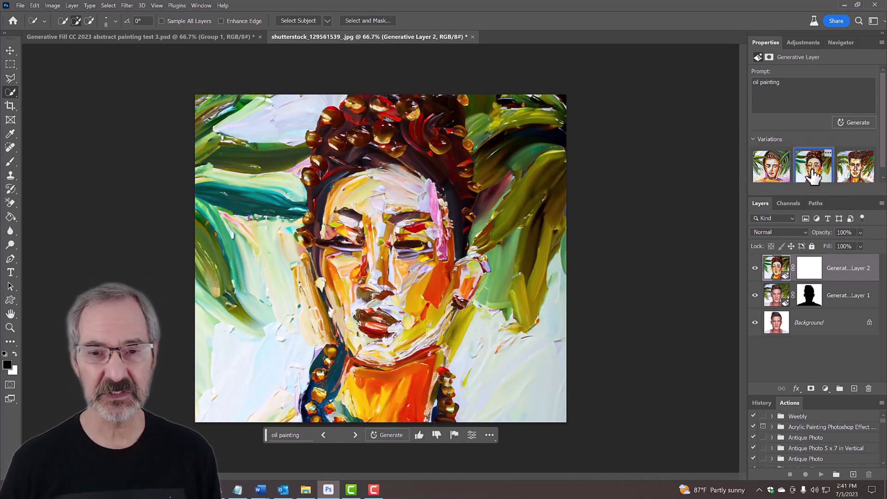
click(855, 173)
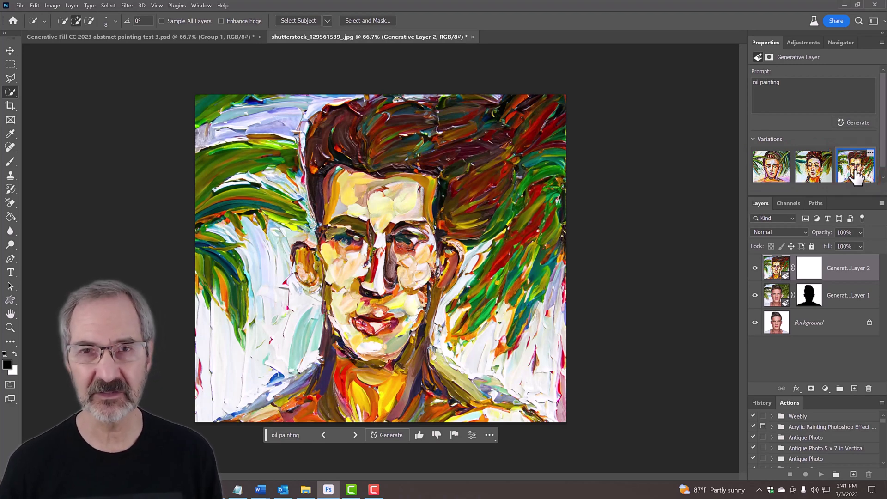
click(813, 173)
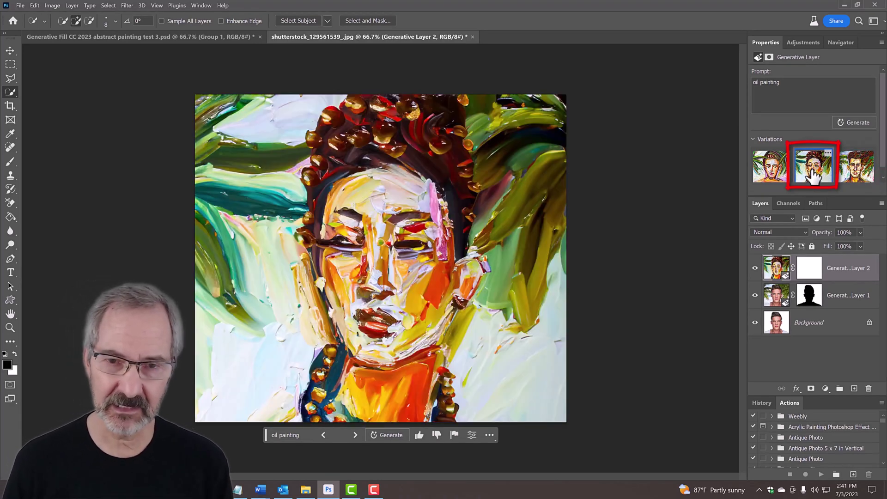